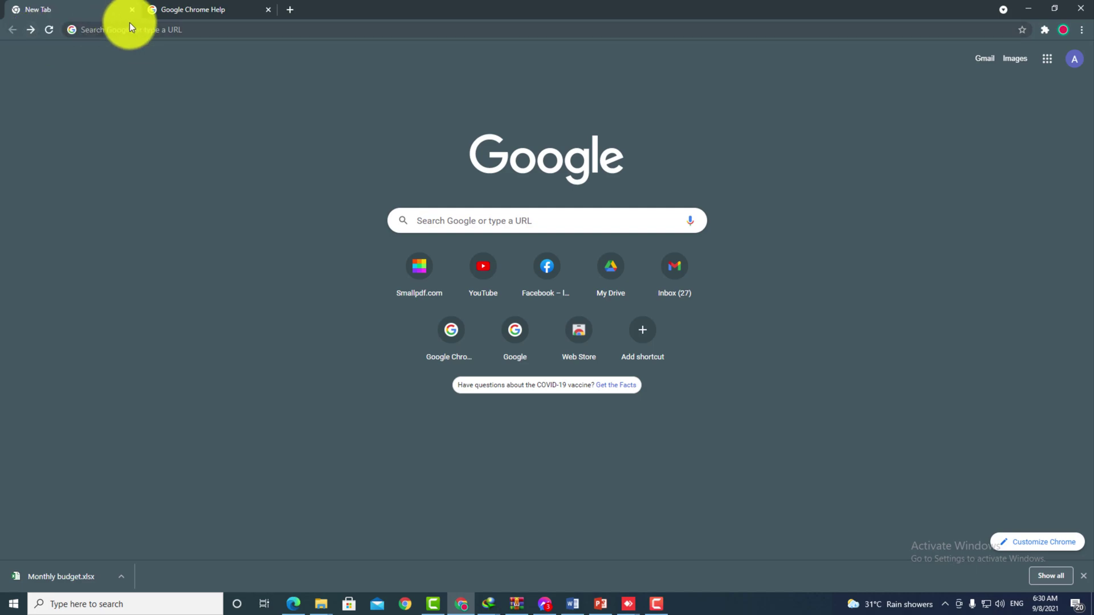
# Run a Google search for 'smallpdf' from the Chrome address bar
pyautogui.click(96, 34)
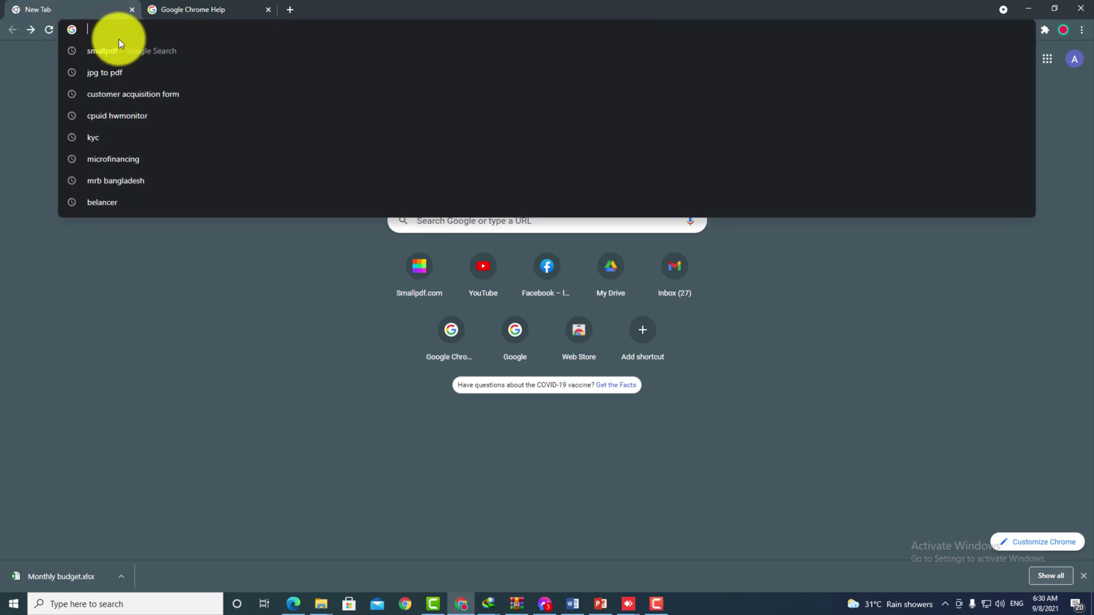
pyautogui.click(120, 50)
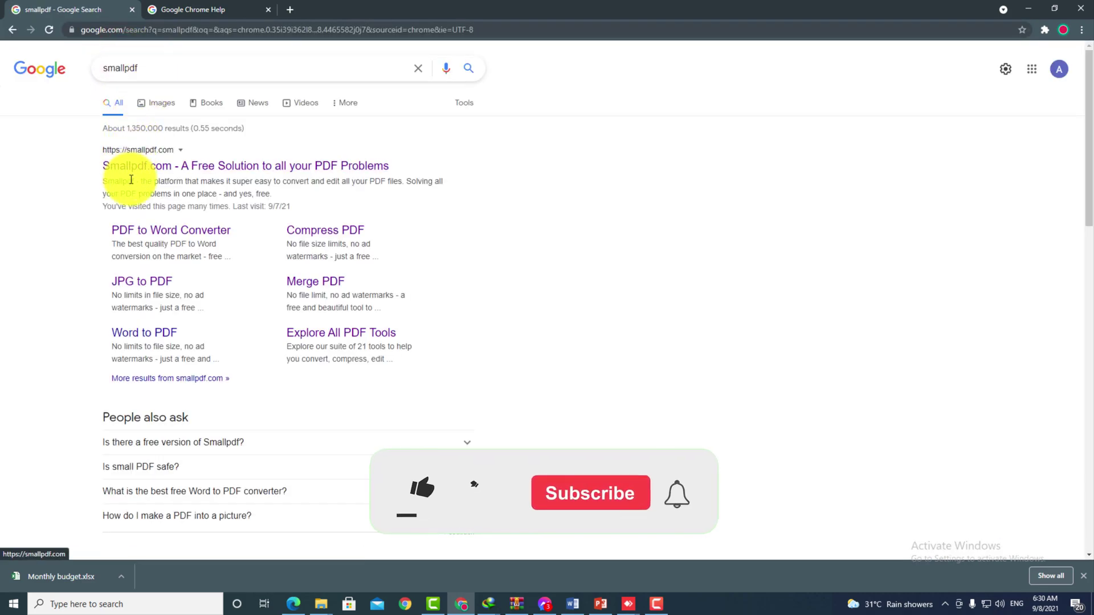
# Go from smallpdf.com through the full PDF tools list to the PPT to PDF converter
pyautogui.click(150, 166)
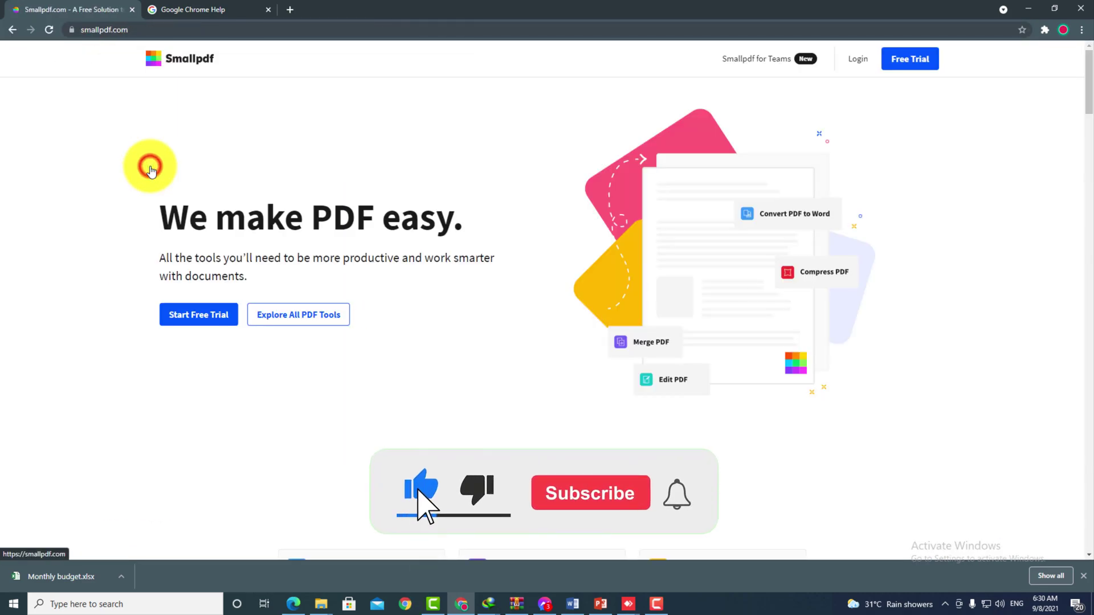
pyautogui.scroll(-4, 513, 291)
pyautogui.scroll(-1, 556, 312)
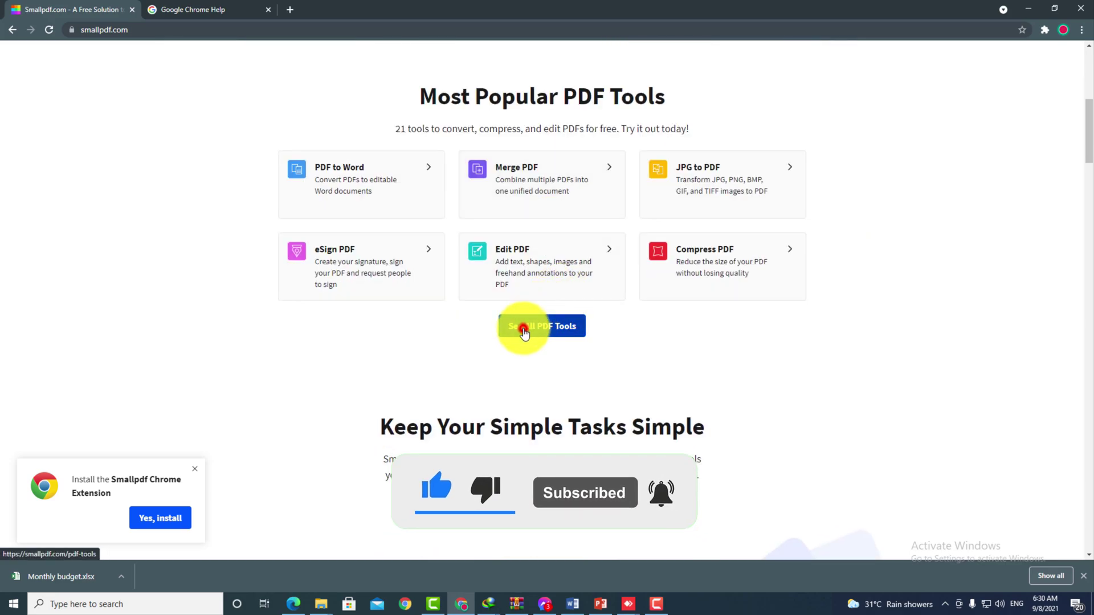
pyautogui.click(523, 331)
pyautogui.scroll(-1, 709, 263)
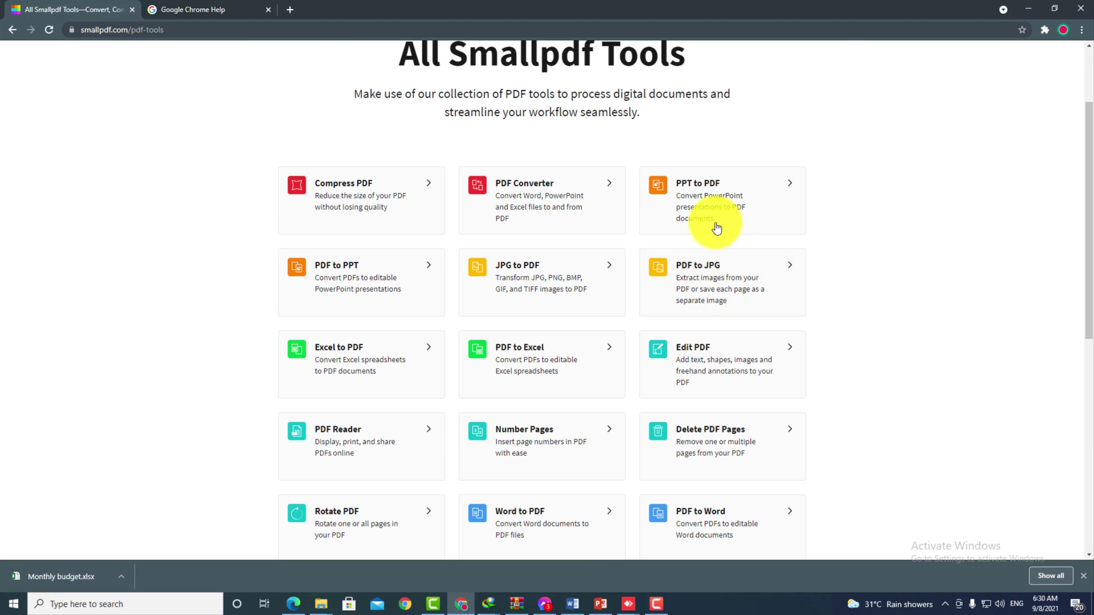
pyautogui.click(706, 196)
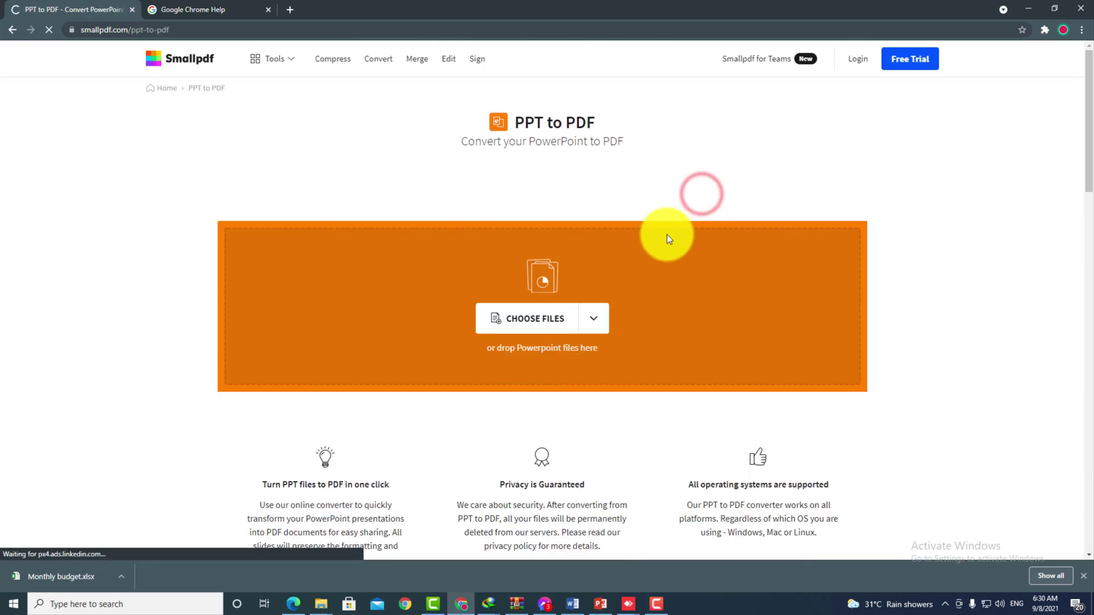
# Upload 'Final Slide 2' from the Downloads folder to the PPT to PDF converter
pyautogui.click(545, 316)
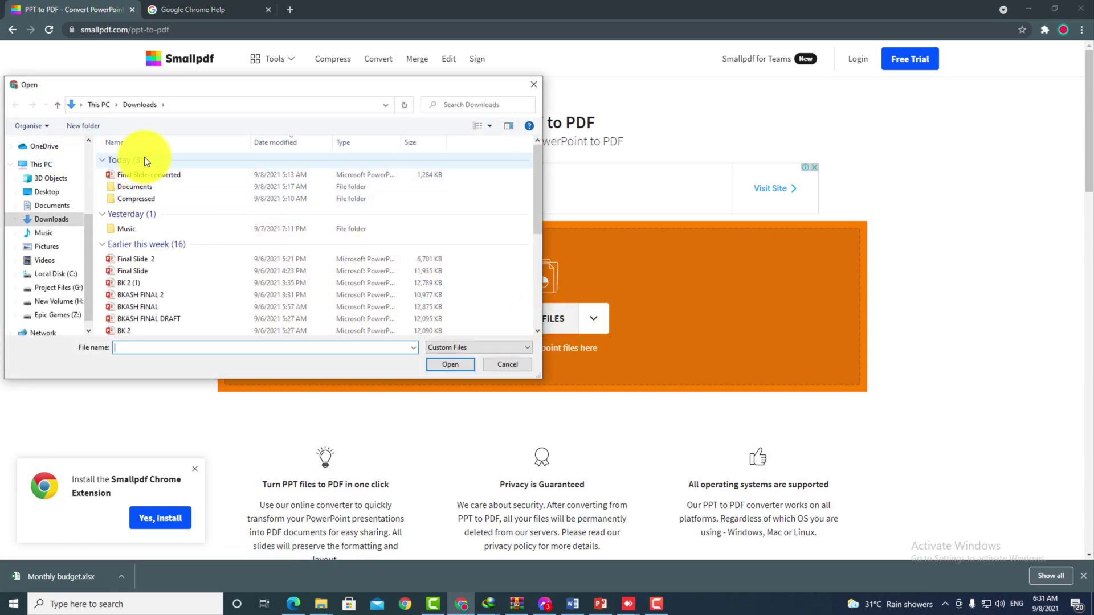
pyautogui.scroll(-2, 159, 210)
pyautogui.scroll(-1, 150, 244)
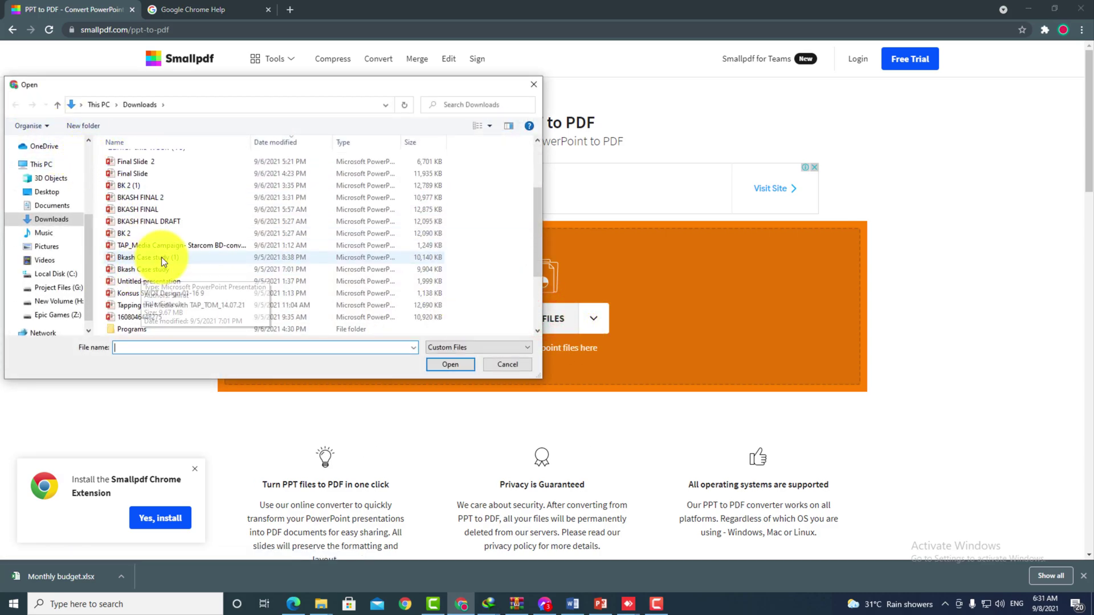
pyautogui.scroll(1, 162, 258)
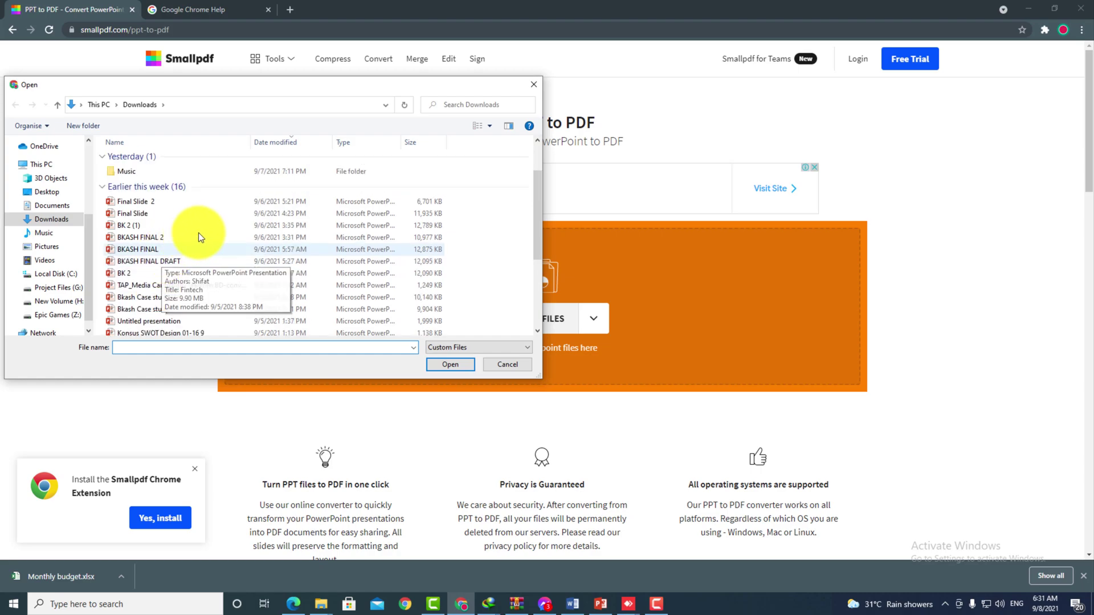
pyautogui.doubleClick(171, 204)
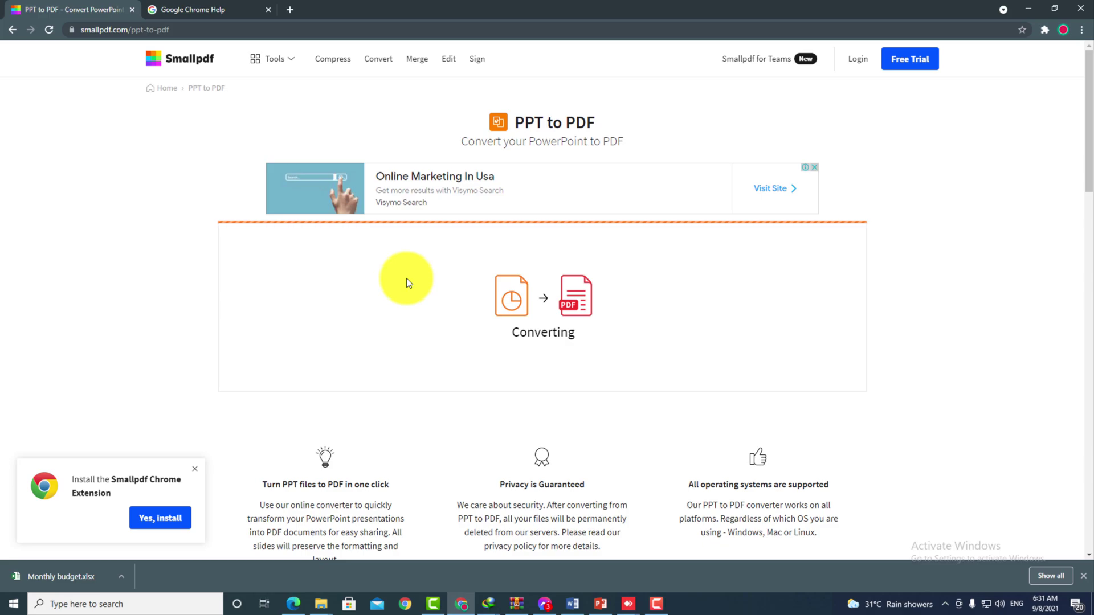
pyautogui.scroll(-2, 384, 346)
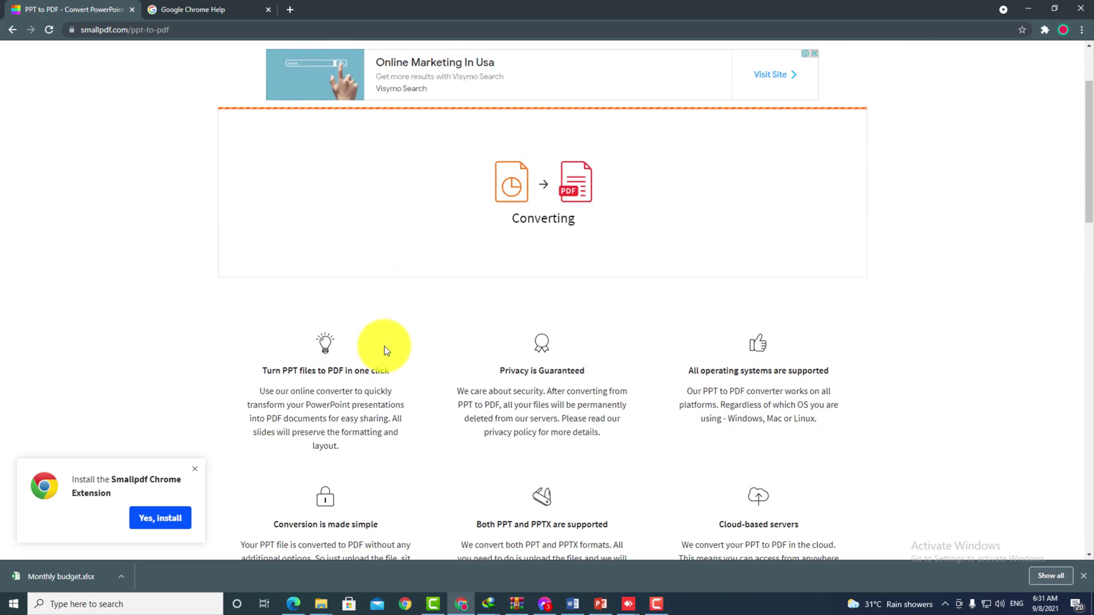
pyautogui.scroll(2, 304, 403)
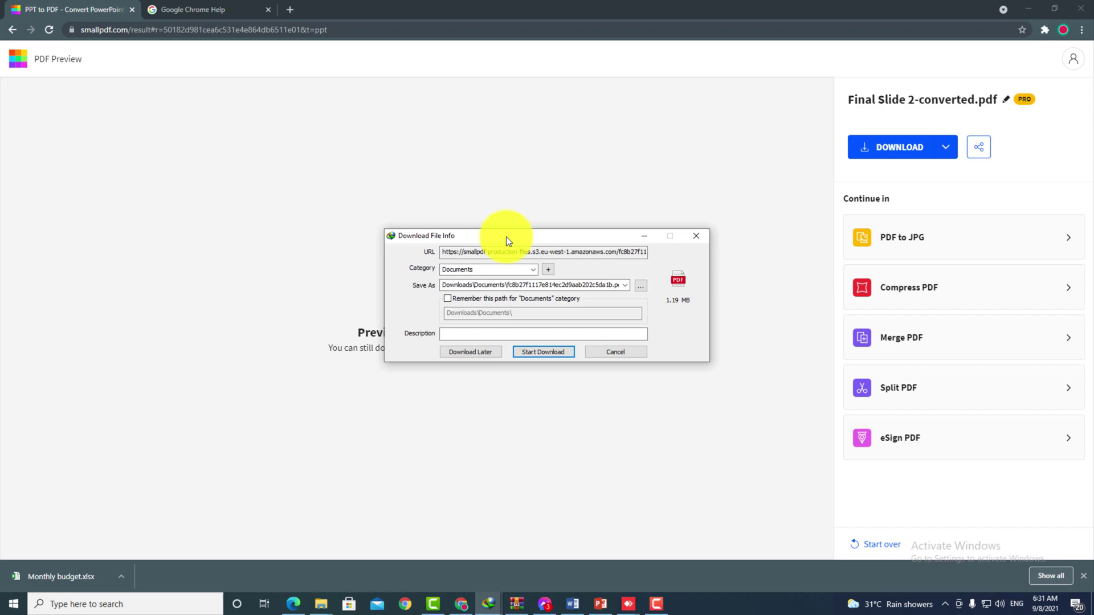
# Download and open the 20-page PDF, then compare it with slides 17, 12 and 5 in PowerPoint
pyautogui.click(539, 350)
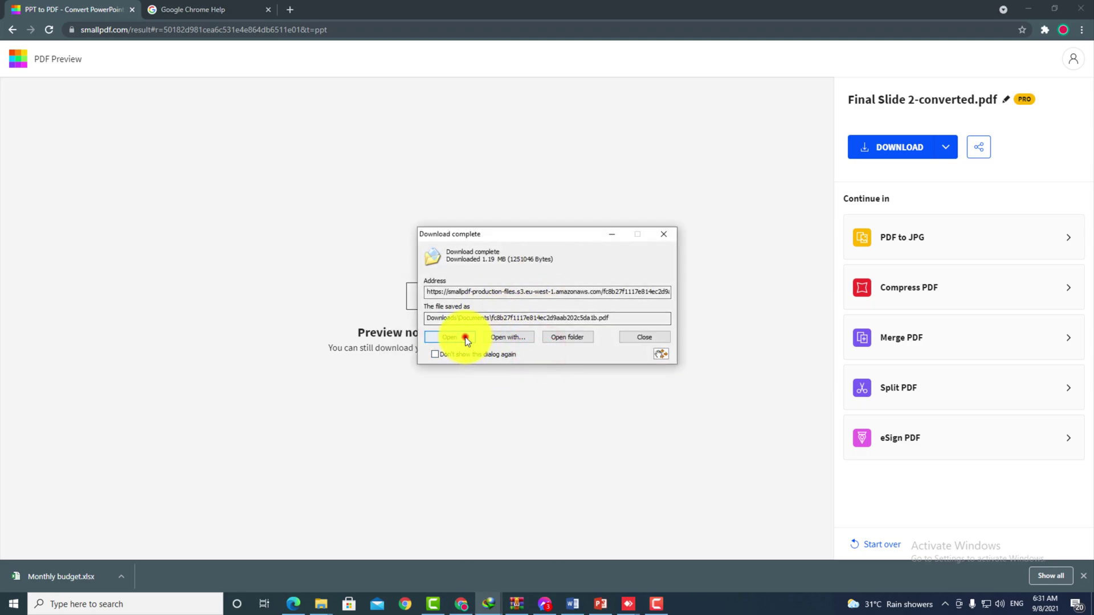
pyautogui.click(466, 335)
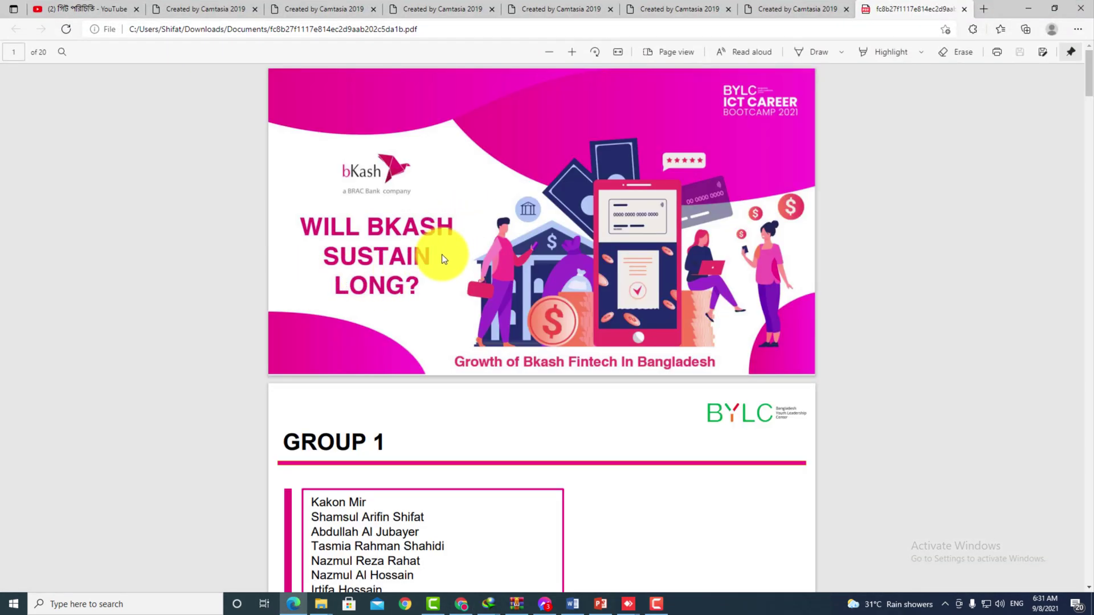
pyautogui.scroll(-5, 426, 274)
pyautogui.scroll(-5, 425, 271)
pyautogui.scroll(-5, 413, 283)
pyautogui.scroll(-5, 413, 282)
pyautogui.scroll(-5, 413, 283)
pyautogui.scroll(-5, 412, 283)
pyautogui.scroll(-5, 427, 347)
pyautogui.scroll(-5, 470, 390)
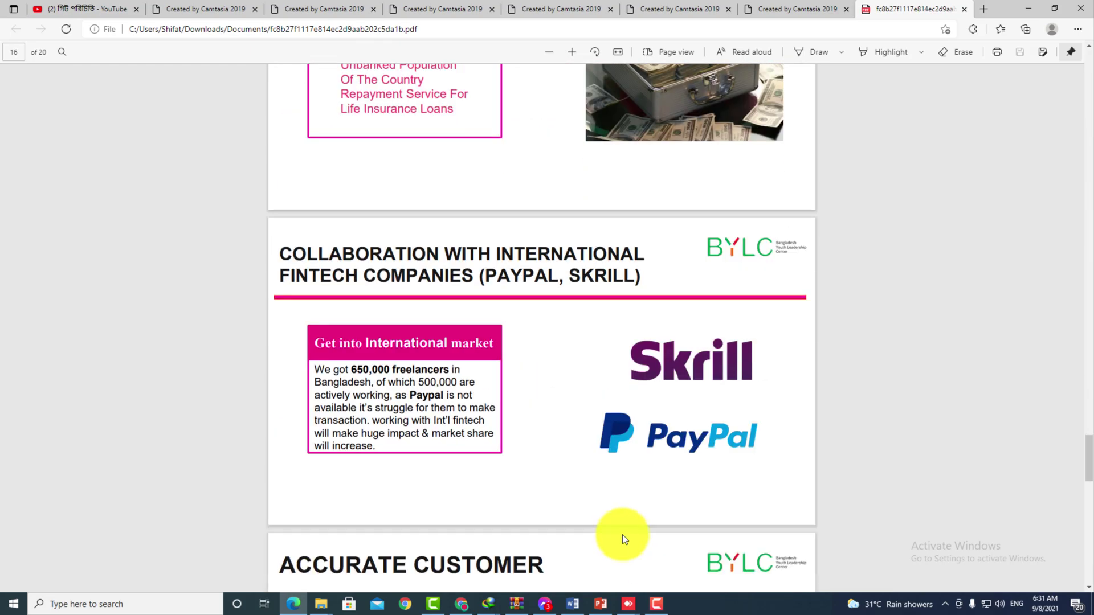
pyautogui.scroll(-5, 623, 538)
pyautogui.click(590, 604)
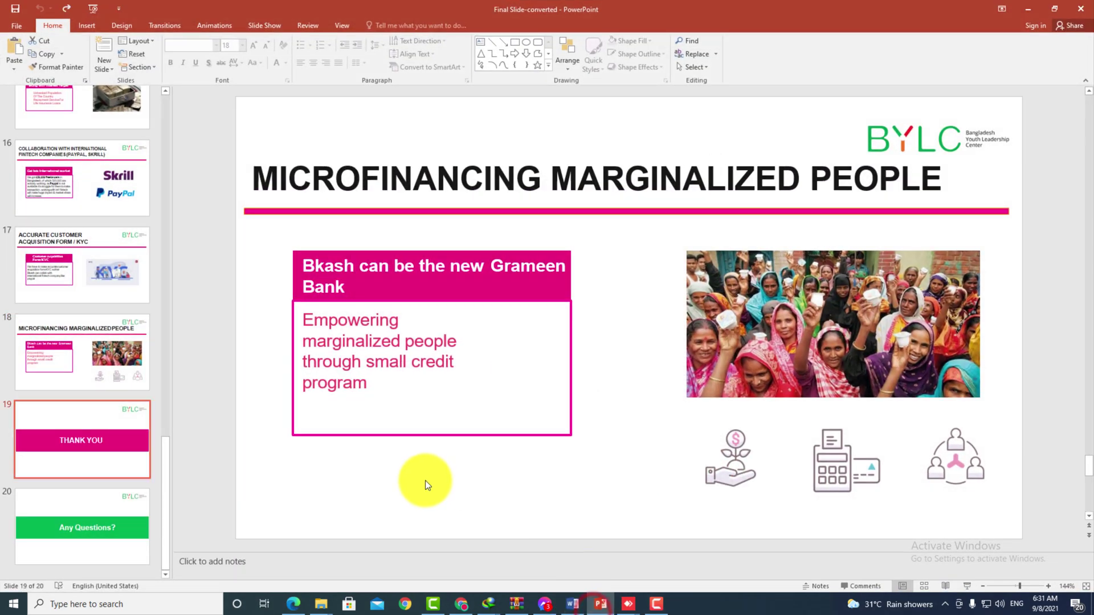
pyautogui.click(59, 253)
pyautogui.scroll(5, 60, 261)
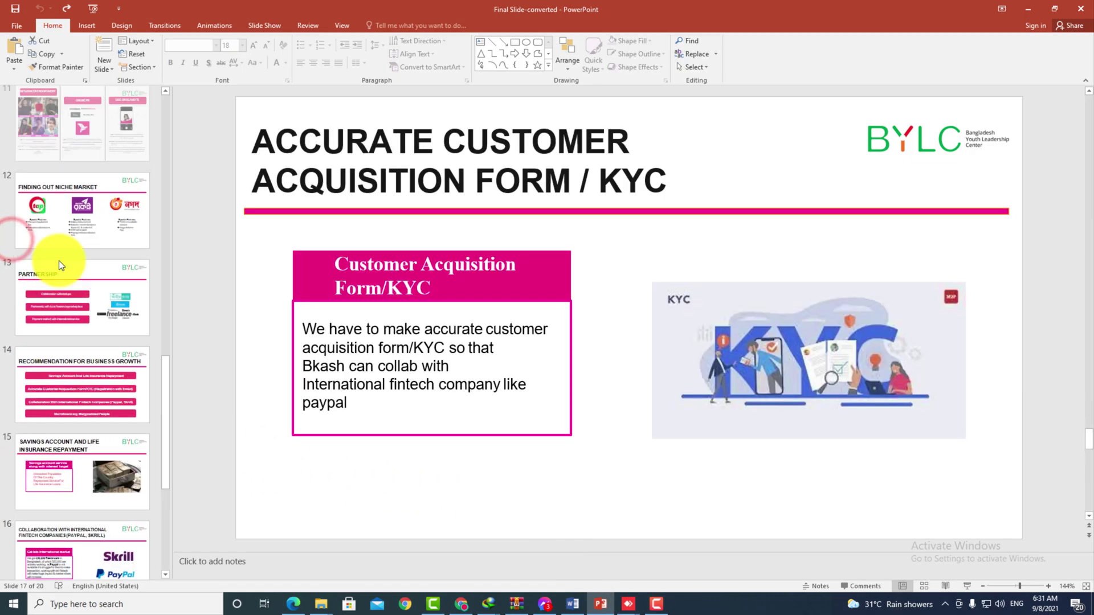
pyautogui.click(59, 263)
pyautogui.scroll(3, 55, 272)
pyautogui.scroll(3, 53, 272)
pyautogui.scroll(3, 79, 221)
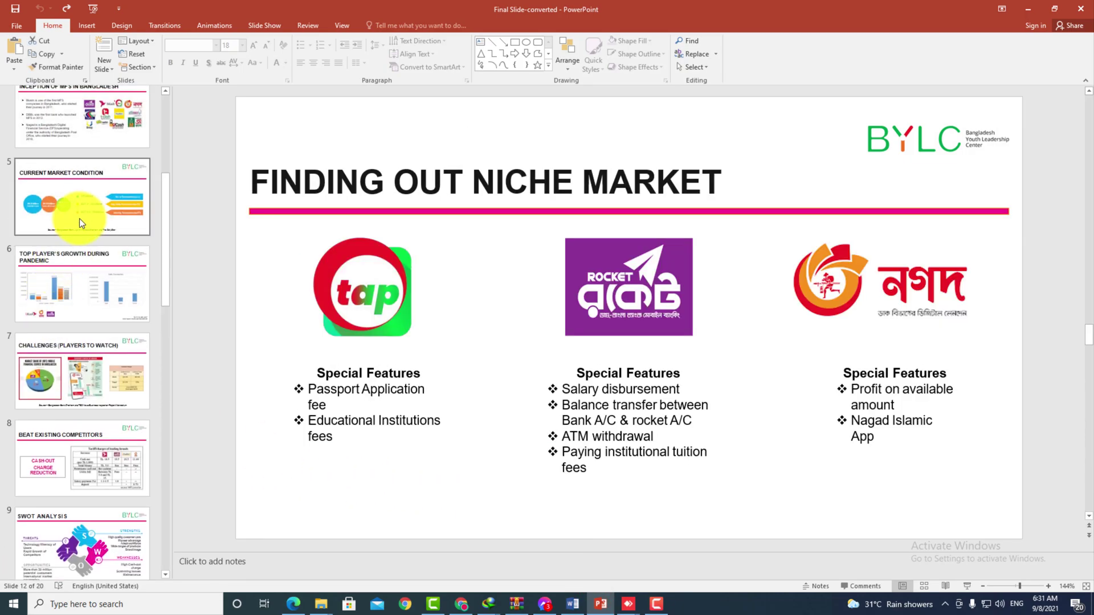
pyautogui.click(80, 214)
pyautogui.click(1028, 8)
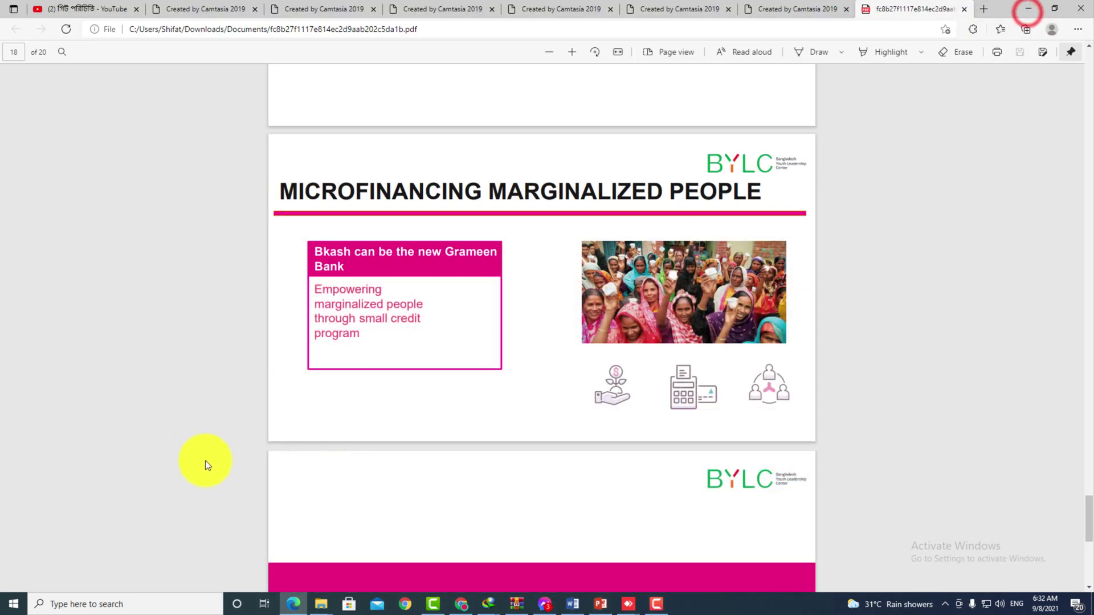
pyautogui.scroll(5, 392, 473)
pyautogui.scroll(5, 376, 462)
pyautogui.scroll(5, 390, 428)
pyautogui.scroll(5, 398, 394)
pyautogui.scroll(5, 397, 389)
pyautogui.scroll(5, 390, 372)
pyautogui.scroll(5, 385, 367)
pyautogui.scroll(5, 389, 368)
pyautogui.scroll(5, 376, 385)
pyautogui.scroll(5, 282, 394)
pyautogui.scroll(5, 203, 395)
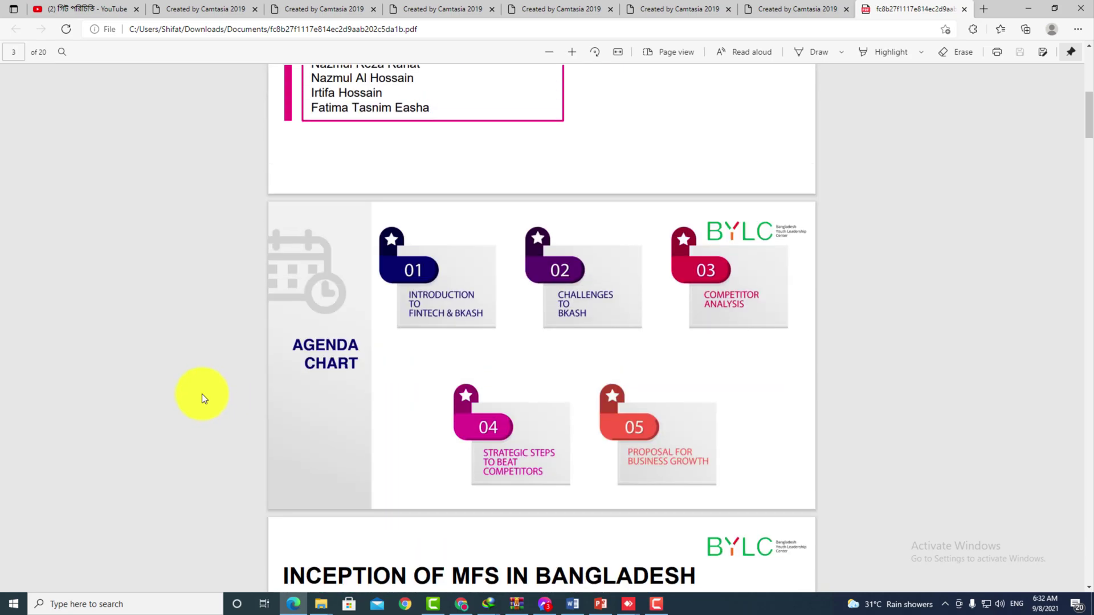
pyautogui.scroll(5, 202, 397)
pyautogui.scroll(3, 202, 397)
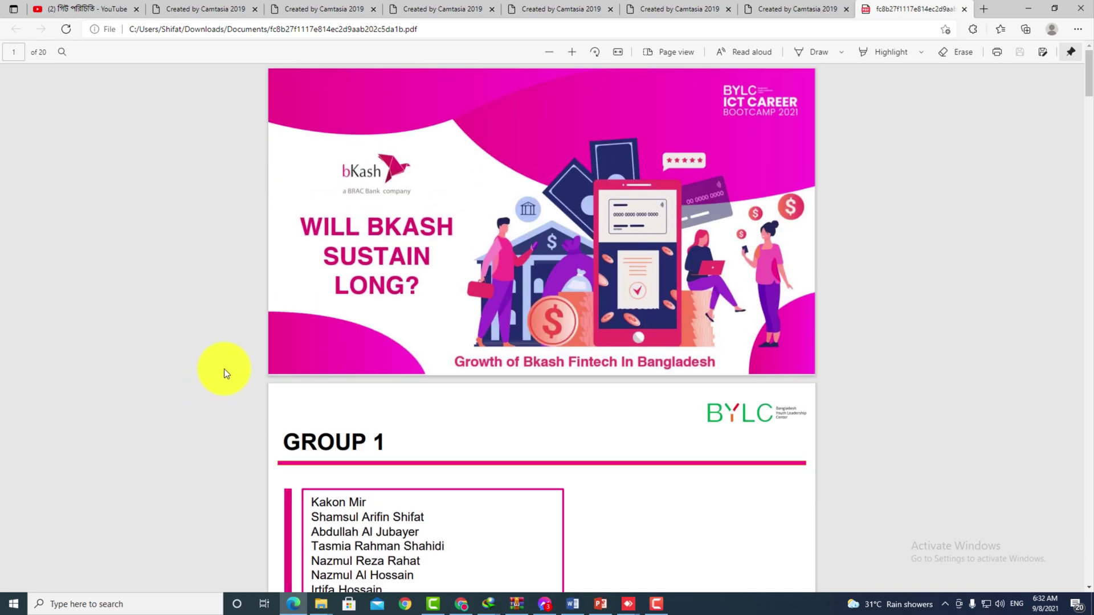